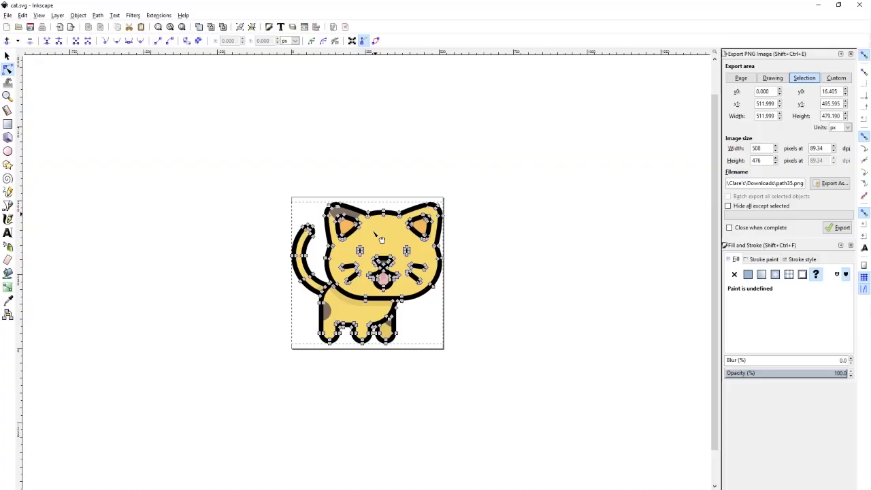
# Inspect the cat outline up close, then copy the d20 dice picture from the web page
pyautogui.press('+')
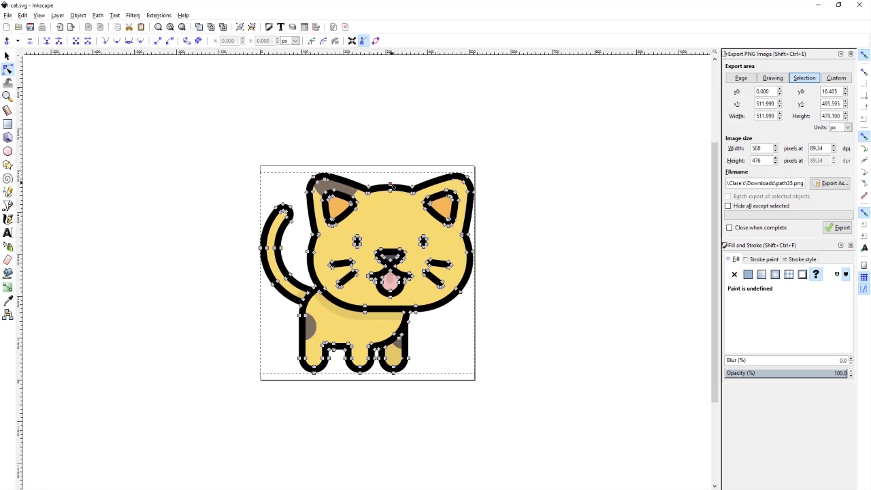
pyautogui.moveTo(392, 185)
pyautogui.mouseDown()
pyautogui.moveTo(388, 165)
pyautogui.moveTo(384, 228)
pyautogui.moveTo(388, 168)
pyautogui.moveTo(389, 184)
pyautogui.mouseUp()
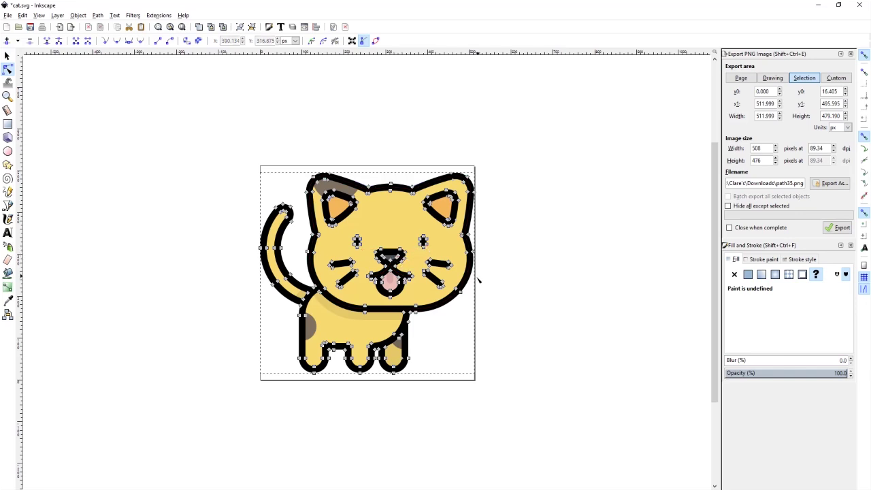
pyautogui.press('+')
pyautogui.click(136, 192)
pyautogui.press('+')
pyautogui.press('+')
pyautogui.press('+')
pyautogui.press('+')
pyautogui.press('+')
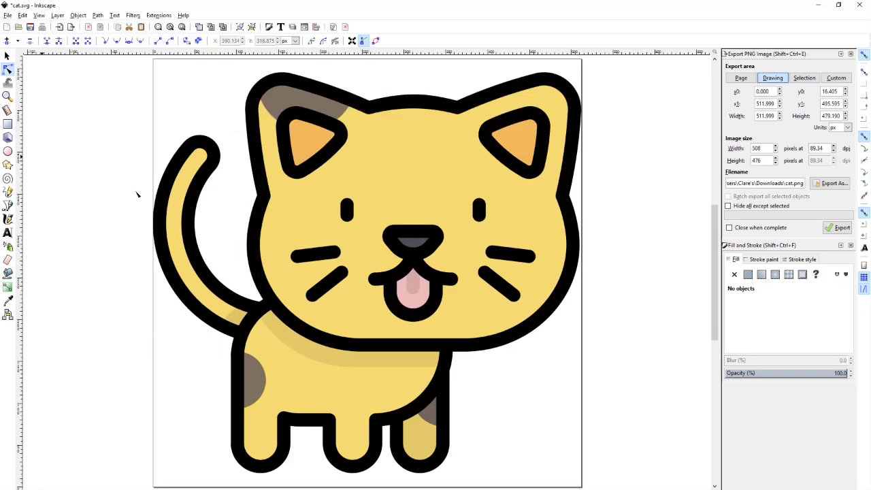
pyautogui.press('+')
pyautogui.press('+')
pyautogui.press('+')
pyautogui.press('+')
pyautogui.press('+')
pyautogui.press('+')
pyautogui.press('+')
pyautogui.press('+')
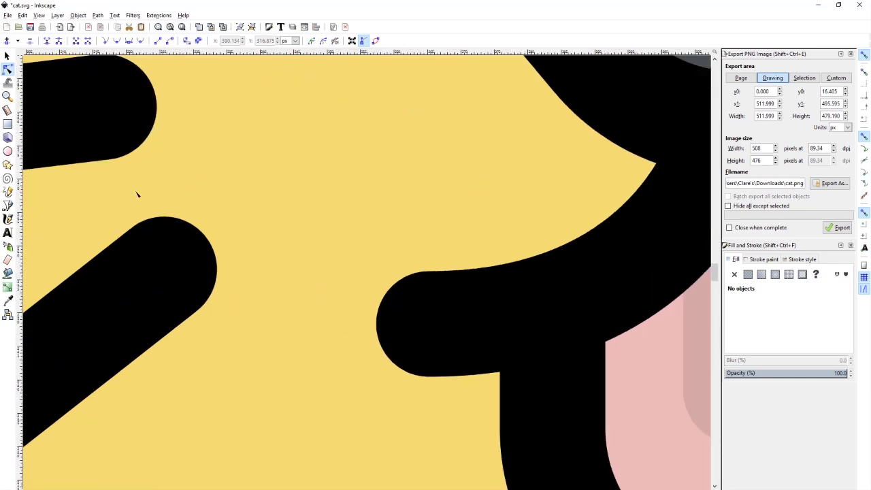
pyautogui.press('+')
pyautogui.press('+')
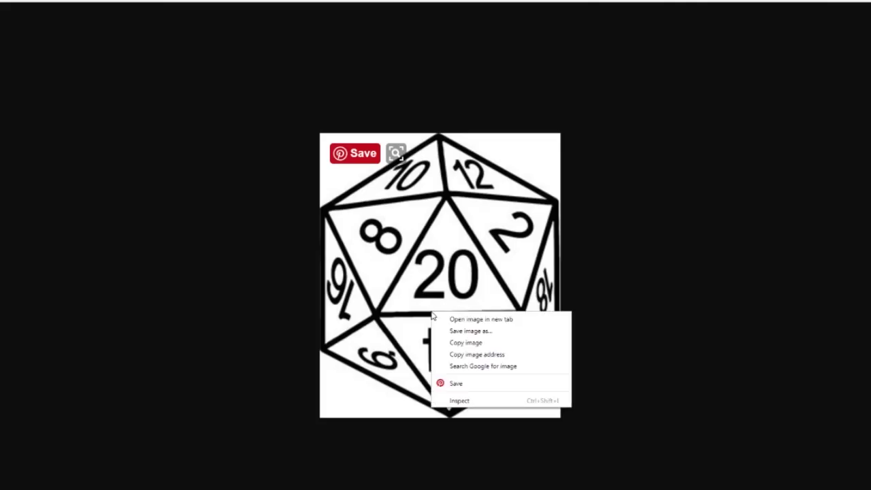
pyautogui.click(474, 343)
# Paste the d20 dice picture into New document 1, move it onto the page and zoom in
pyautogui.hotkey('alt', 'Tab')
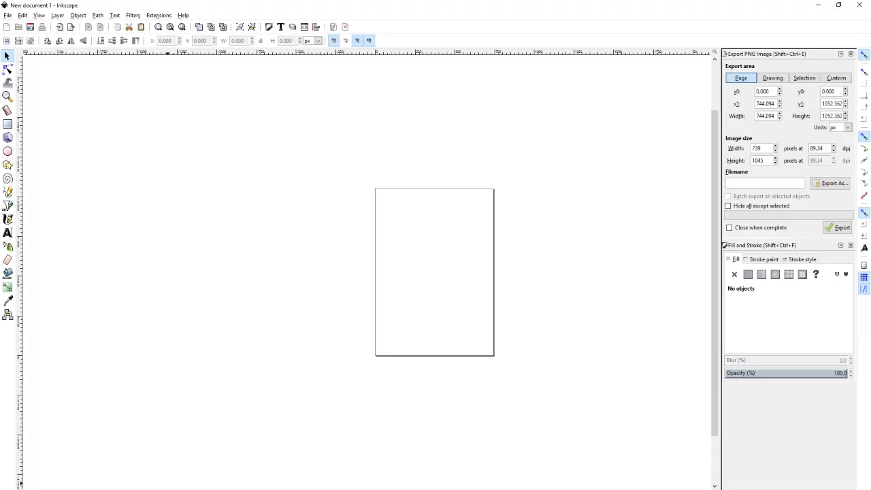
pyautogui.rightClick(367, 312)
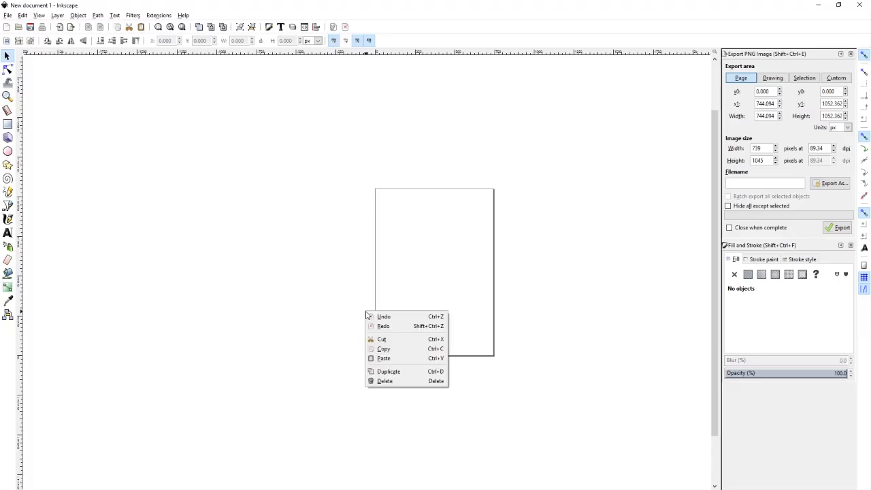
pyautogui.click(381, 358)
pyautogui.moveTo(396, 337); pyautogui.dragTo(443, 231)
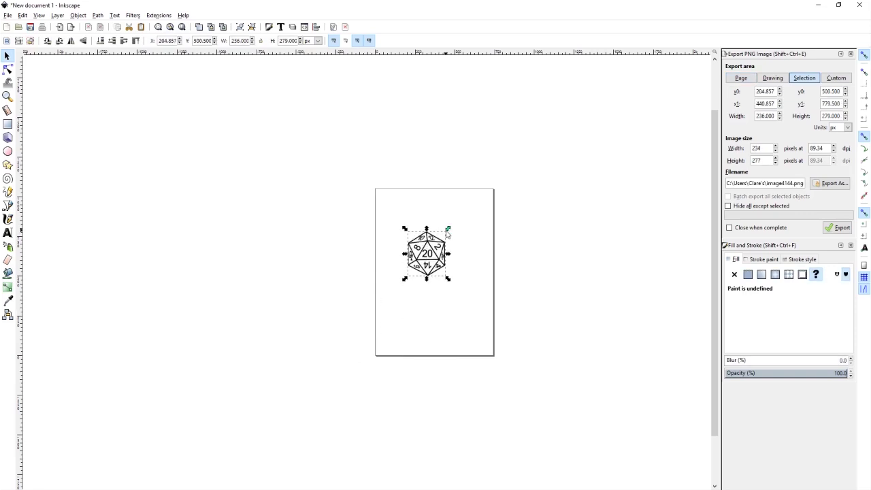
pyautogui.press('3')
pyautogui.rightClick(338, 300)
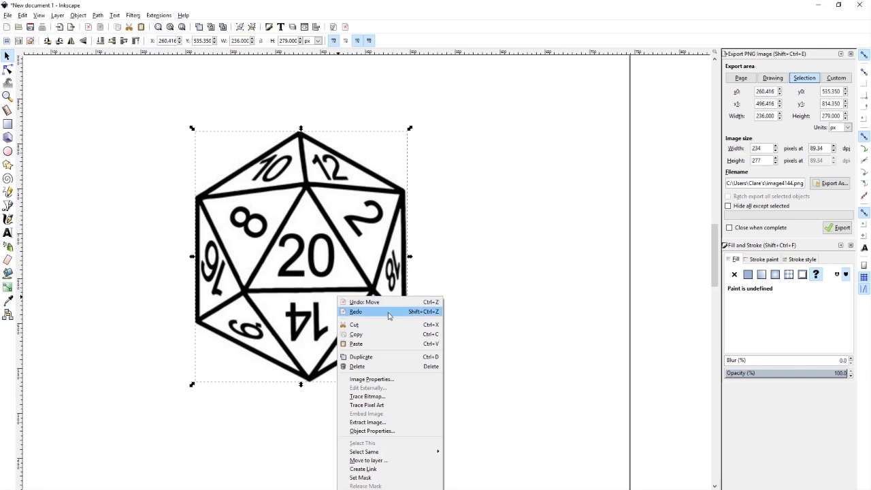
# Trace the d20 picture with Colors multiple scans and live preview, then move the original aside
pyautogui.click(401, 398)
pyautogui.moveTo(446, 213); pyautogui.dragTo(600, 171)
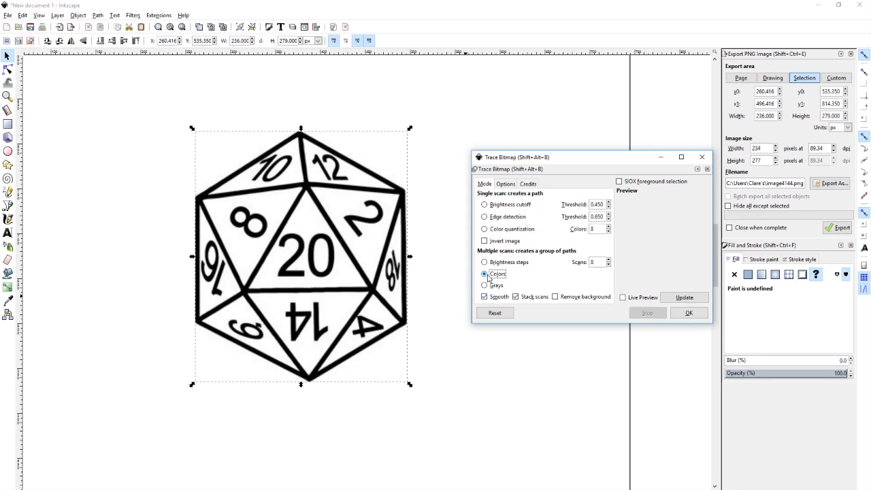
pyautogui.click(640, 298)
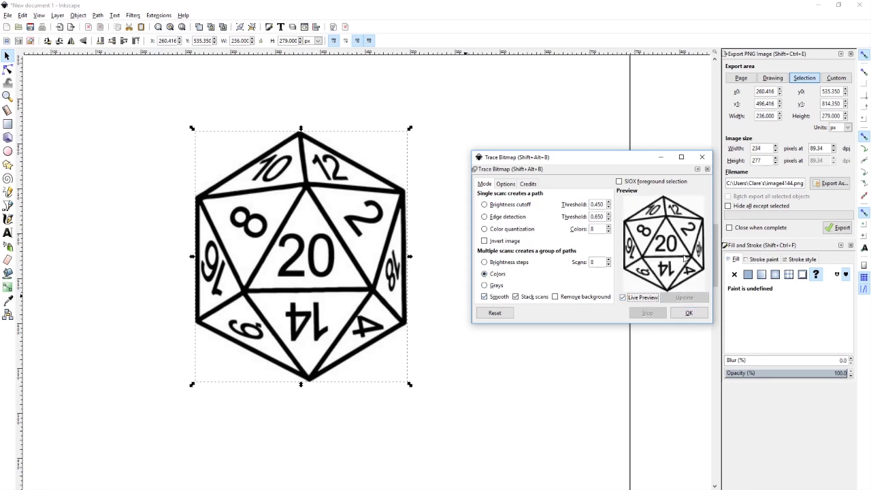
pyautogui.click(683, 316)
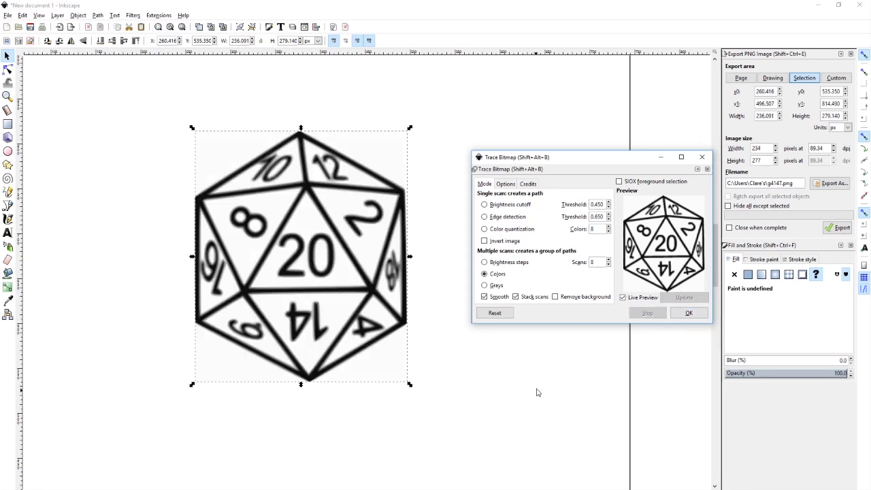
pyautogui.moveTo(340, 292); pyautogui.dragTo(546, 254)
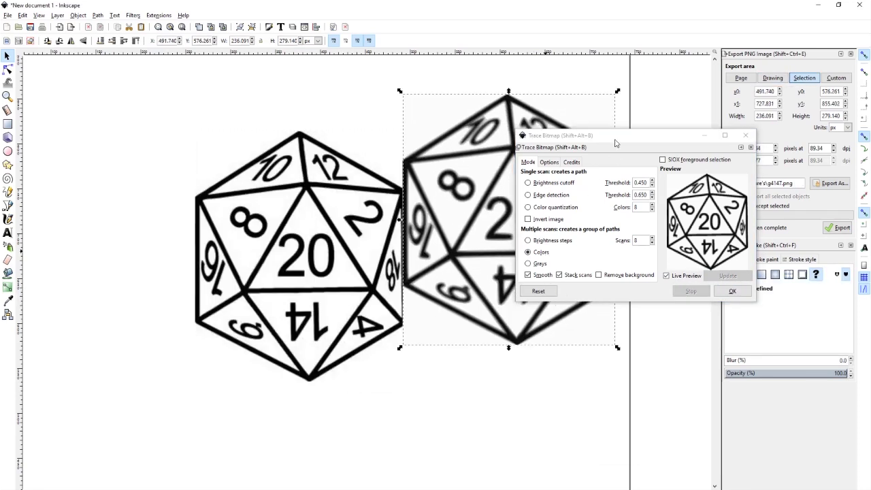
# Close Trace Bitmap, rearrange the two dice and ungroup the traced d20
pyautogui.click(745, 135)
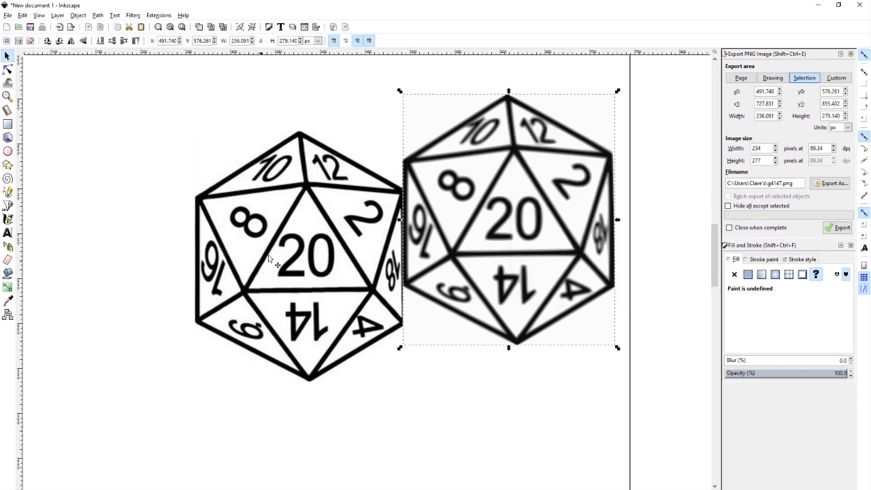
pyautogui.moveTo(252, 323)
pyautogui.mouseDown()
pyautogui.moveTo(82, 282)
pyautogui.moveTo(162, 279)
pyautogui.mouseUp()
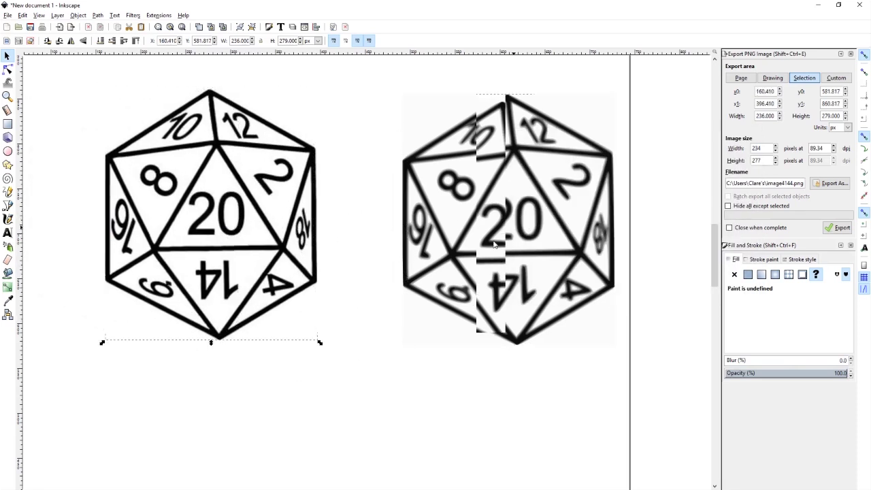
pyautogui.moveTo(515, 220)
pyautogui.mouseDown()
pyautogui.moveTo(457, 272)
pyautogui.moveTo(491, 230)
pyautogui.mouseUp()
pyautogui.rightClick(453, 219)
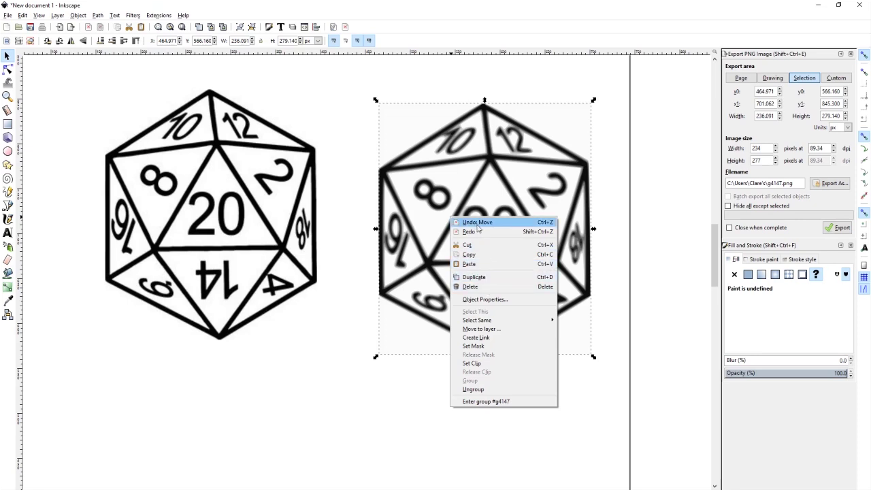
pyautogui.click(493, 392)
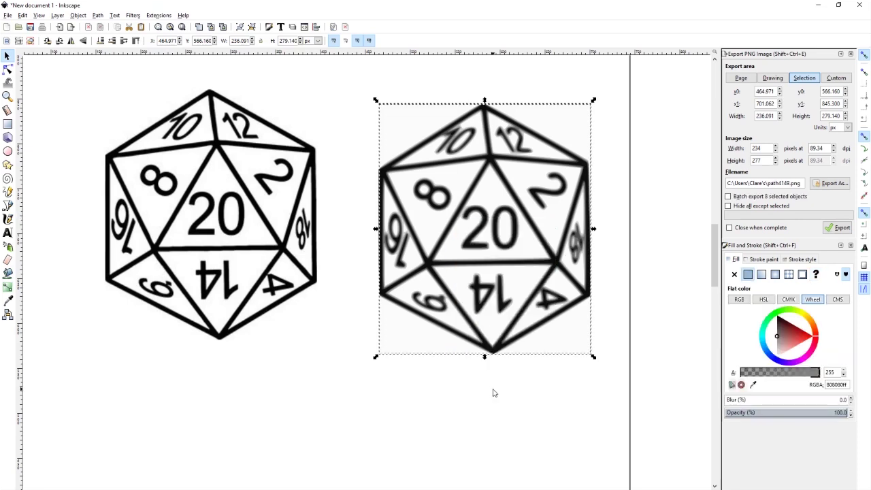
# Pull the traced colour layers apart, then undo back to the grey traced die on top
pyautogui.click(522, 372)
pyautogui.moveTo(503, 272)
pyautogui.mouseDown()
pyautogui.moveTo(404, 365)
pyautogui.moveTo(323, 363)
pyautogui.moveTo(294, 252)
pyautogui.moveTo(206, 232)
pyautogui.moveTo(246, 347)
pyautogui.mouseUp()
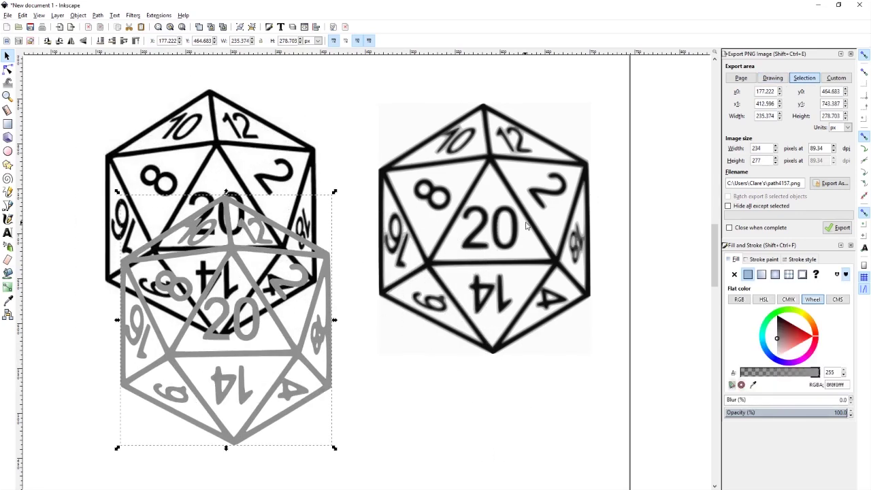
pyautogui.moveTo(526, 227); pyautogui.dragTo(512, 342)
pyautogui.moveTo(516, 207)
pyautogui.mouseDown()
pyautogui.moveTo(507, 326)
pyautogui.moveTo(652, 305)
pyautogui.mouseUp()
pyautogui.moveTo(502, 182); pyautogui.dragTo(497, 308)
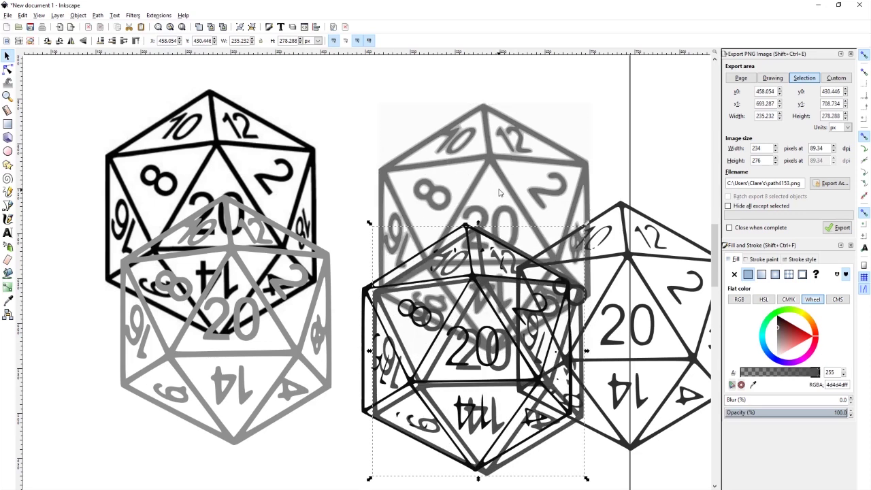
pyautogui.moveTo(502, 193); pyautogui.dragTo(506, 266)
pyautogui.hotkey('ctrl', 'z')
pyautogui.hotkey('ctrl', 'z')
pyautogui.hotkey('ctrl', 'z')
pyautogui.hotkey('ctrl', 'z')
pyautogui.hotkey('ctrl', 'z')
pyautogui.hotkey('ctrl', 'z')
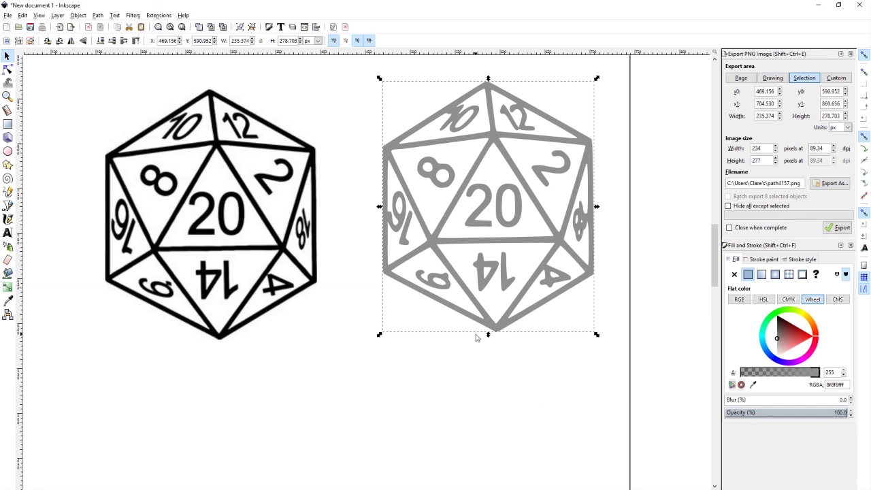
pyautogui.hotkey('ctrl', 'z')
pyautogui.scroll(1, 440, 347)
pyautogui.hotkey('ctrl', 'z')
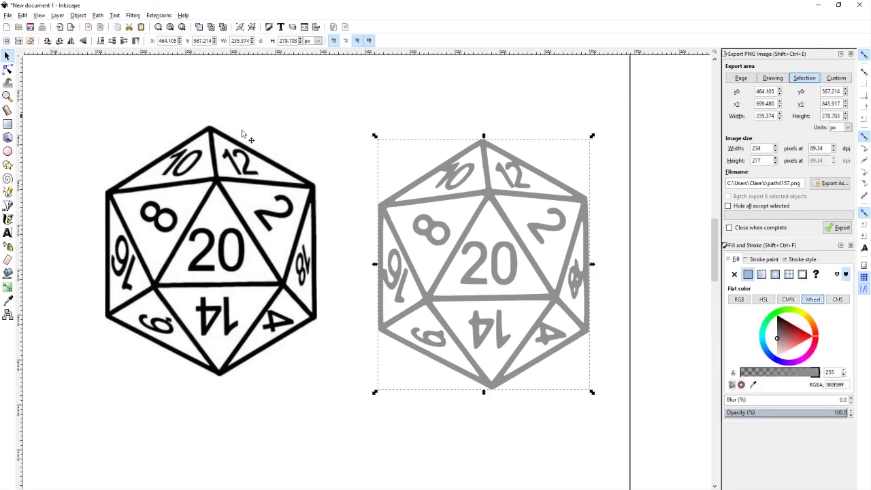
# Check the grey die's path nodes, then delete the original d20 picture
pyautogui.click(7, 69)
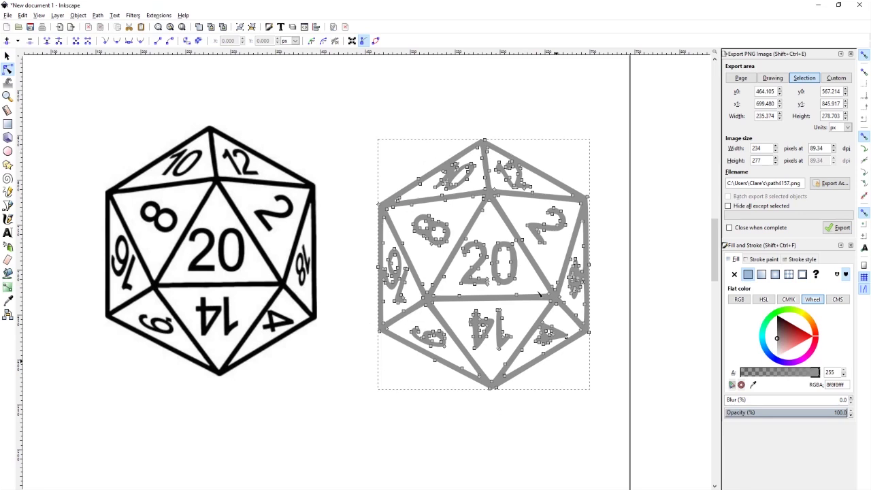
pyautogui.click(8, 56)
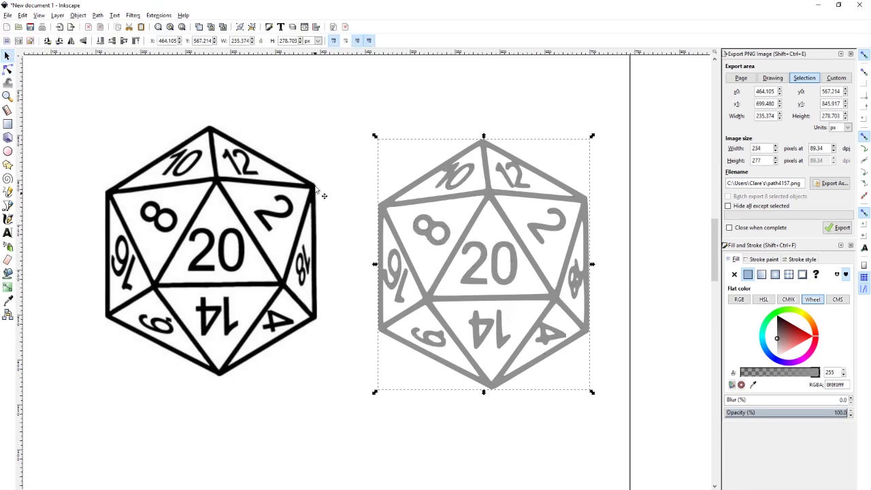
pyautogui.click(270, 245)
pyautogui.press('Delete')
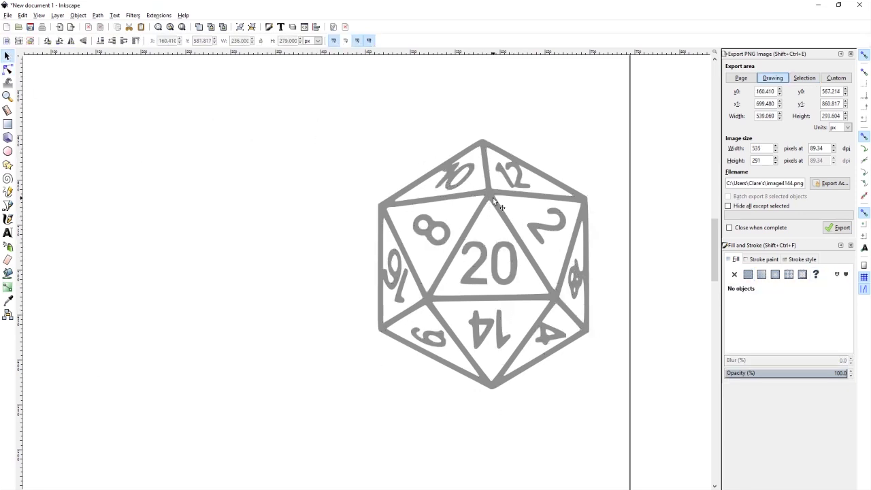
# Move the grey d20 path left and save the drawing as a new SVG file
pyautogui.moveTo(492, 197); pyautogui.dragTo(272, 192)
pyautogui.click(8, 15)
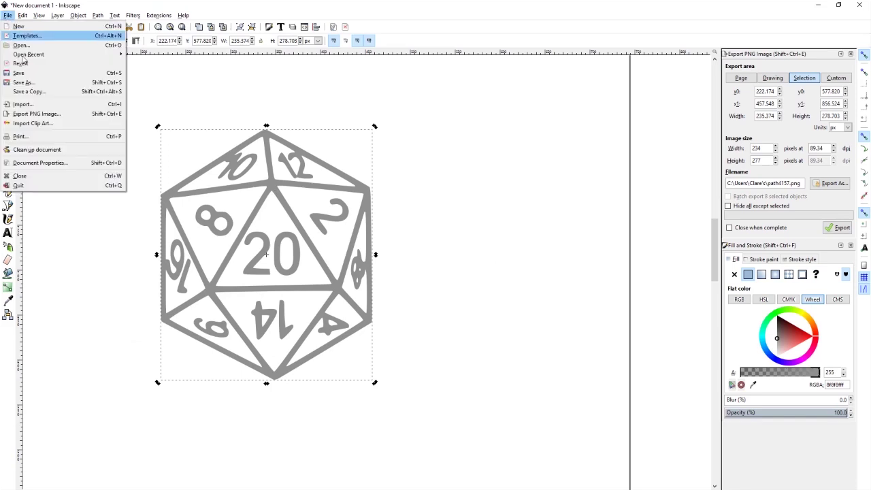
pyautogui.click(23, 83)
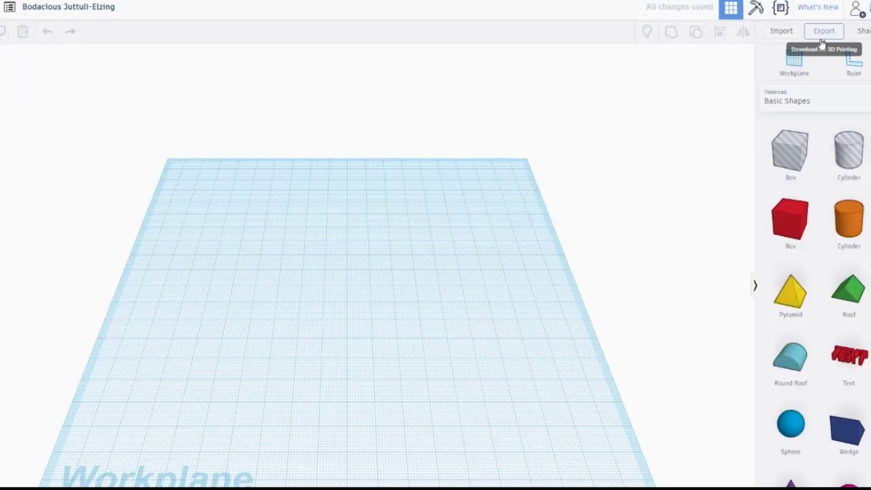
# Bring up Tinkercad's Import 3D Shape dialog from the top-right toolbar
pyautogui.click(775, 33)
# Import dicething.svg as a 3D shape and move the d20 across the workplane
pyautogui.click(465, 148)
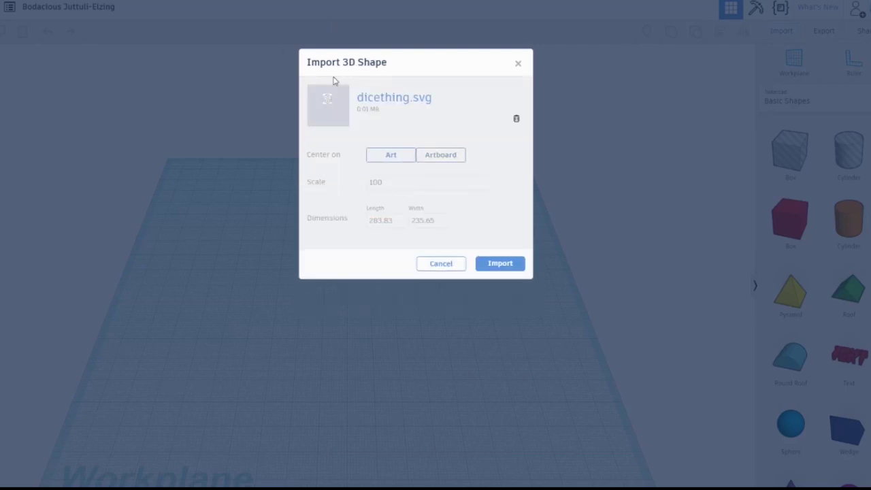
pyautogui.click(505, 265)
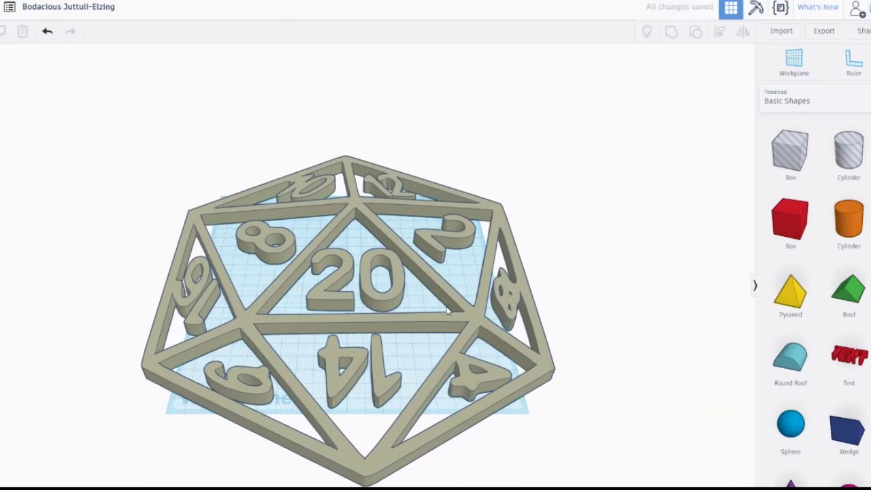
pyautogui.moveTo(450, 317); pyautogui.dragTo(483, 318)
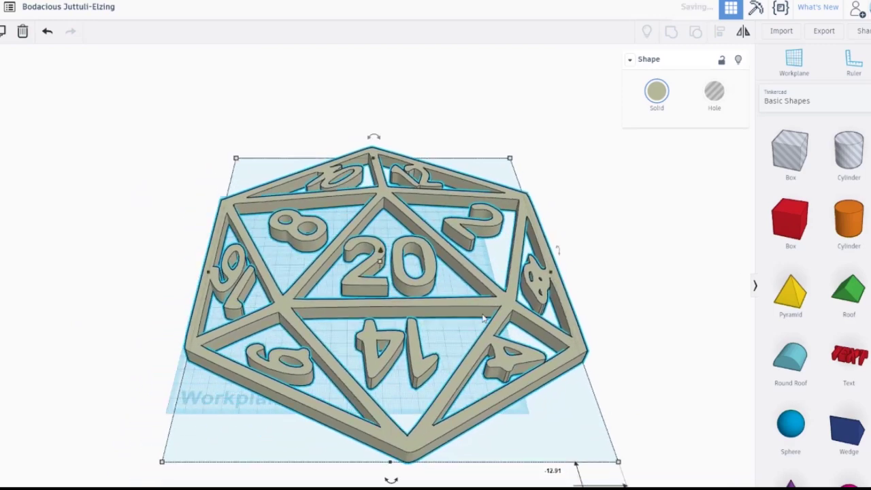
pyautogui.press('f')
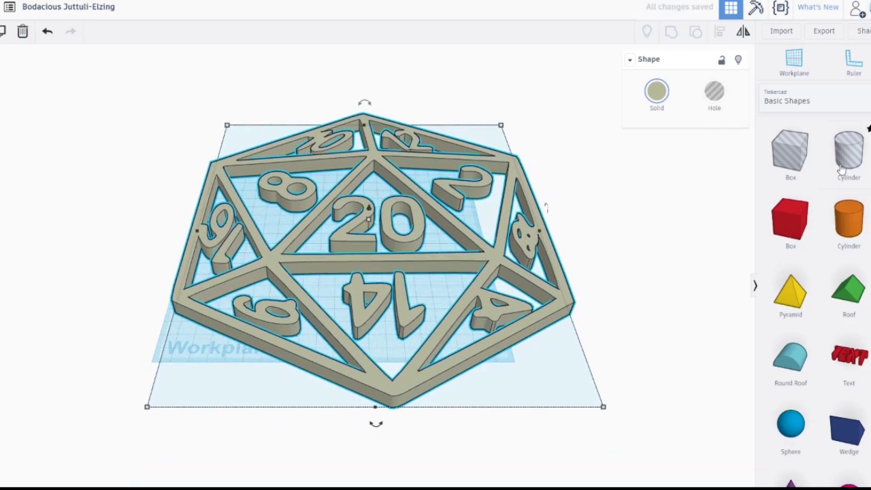
# Place a box under the d20 and group the box and d20 into one object
pyautogui.moveTo(789, 218); pyautogui.dragTo(210, 116)
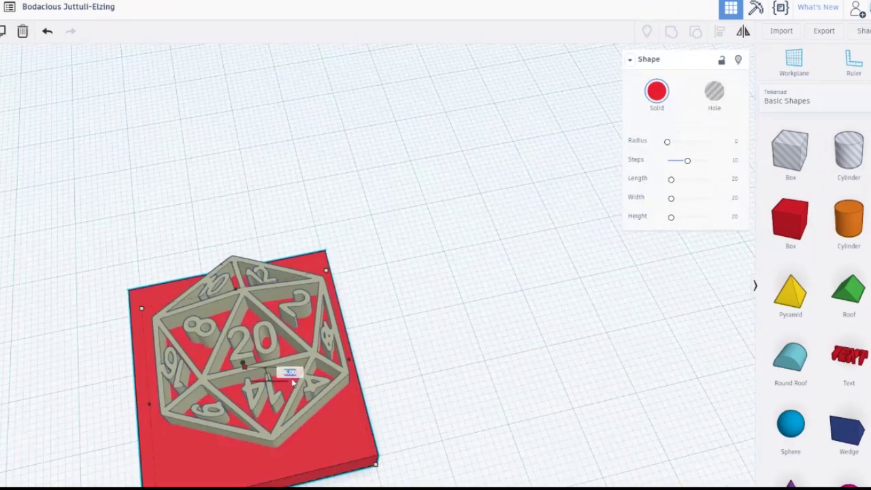
pyautogui.click(309, 364)
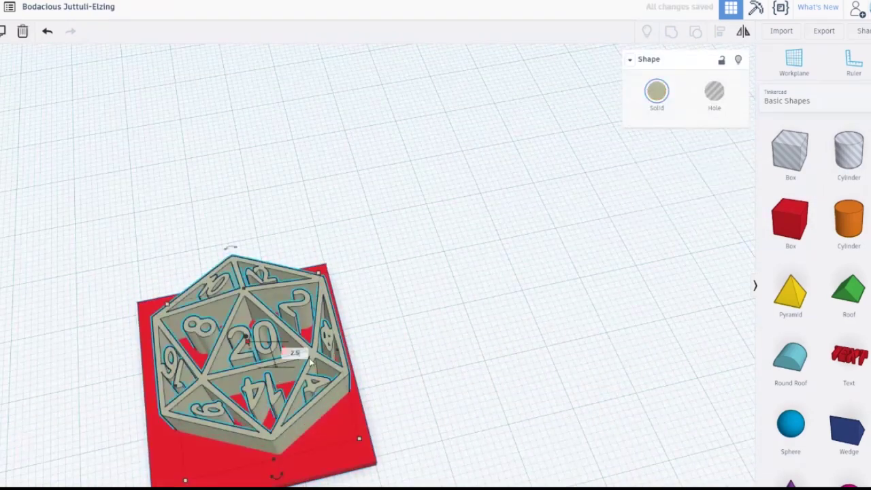
pyautogui.moveTo(310, 364); pyautogui.dragTo(671, 34, button='right')
pyautogui.hotkey('ctrl', 'a')
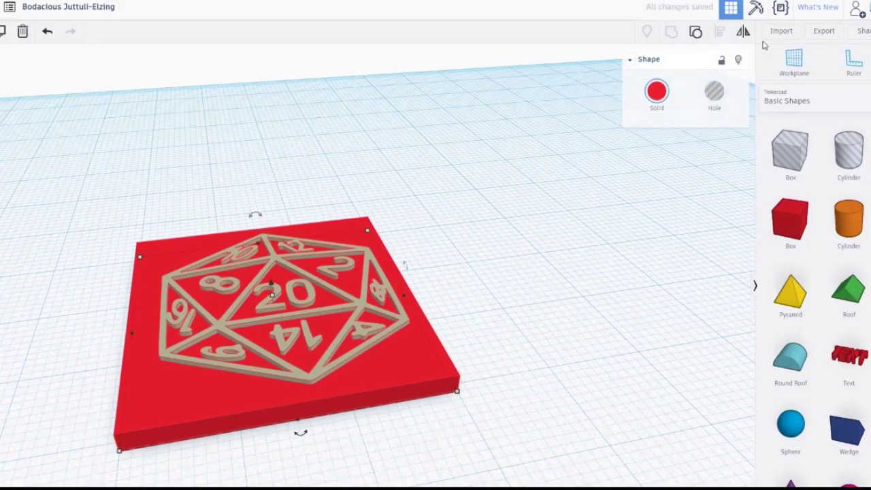
pyautogui.hotkey('ctrl', 'g')
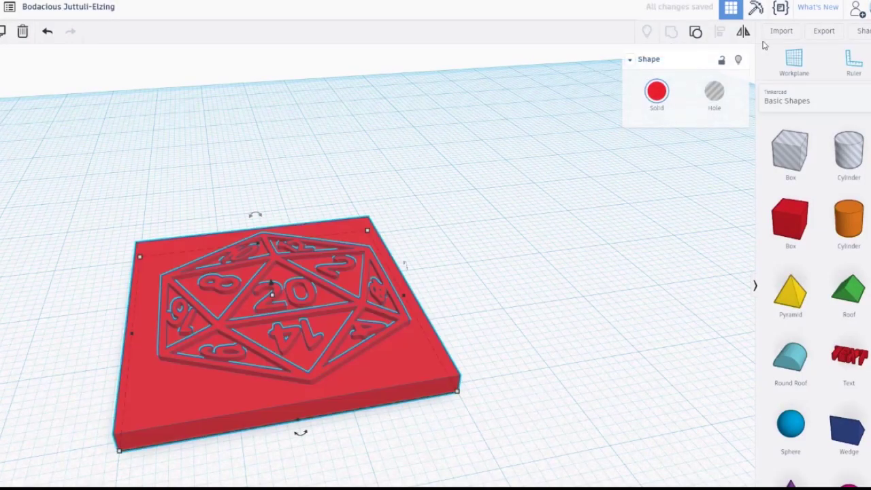
pyautogui.click(824, 31)
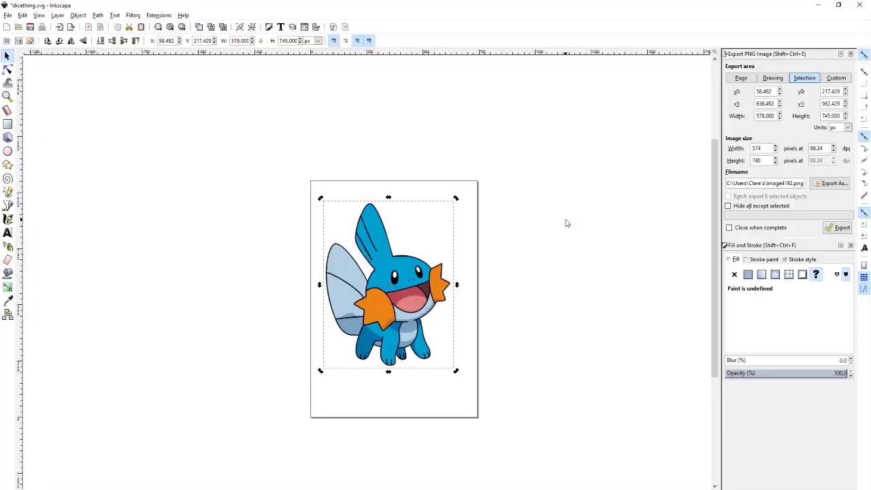
# Trace the Mudkip picture with Colors scans and set the traced copy beside the original
pyautogui.click(602, 306)
pyautogui.rightClick(423, 311)
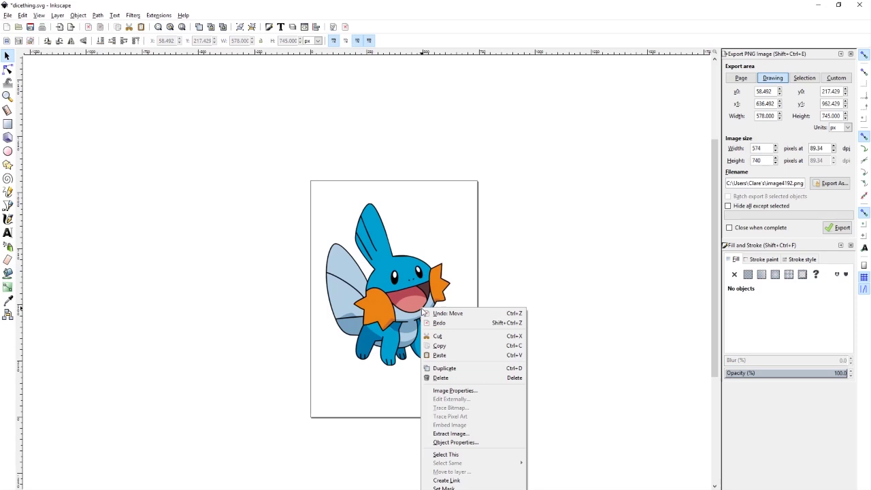
pyautogui.hotkey('shift', 'alt', 'b')
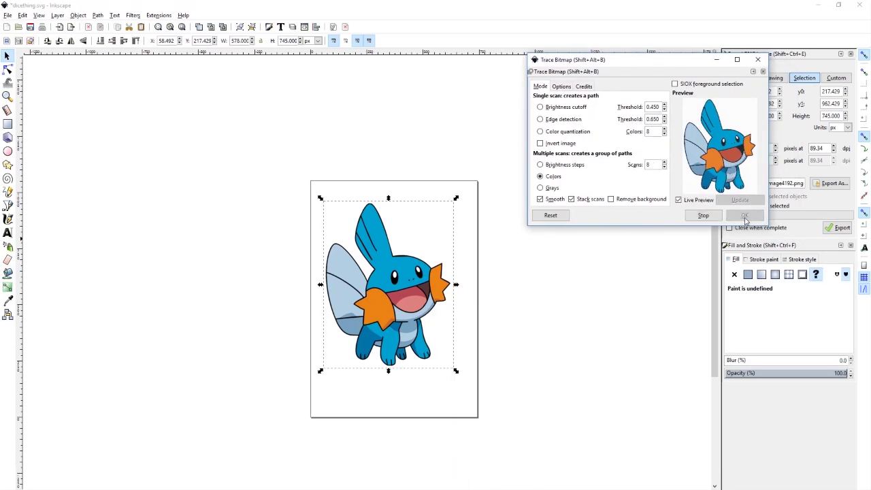
pyautogui.click(540, 264)
pyautogui.moveTo(395, 273)
pyautogui.mouseDown()
pyautogui.moveTo(597, 270)
pyautogui.moveTo(593, 303)
pyautogui.moveTo(557, 274)
pyautogui.mouseUp()
pyautogui.click(757, 60)
pyautogui.rightClick(555, 302)
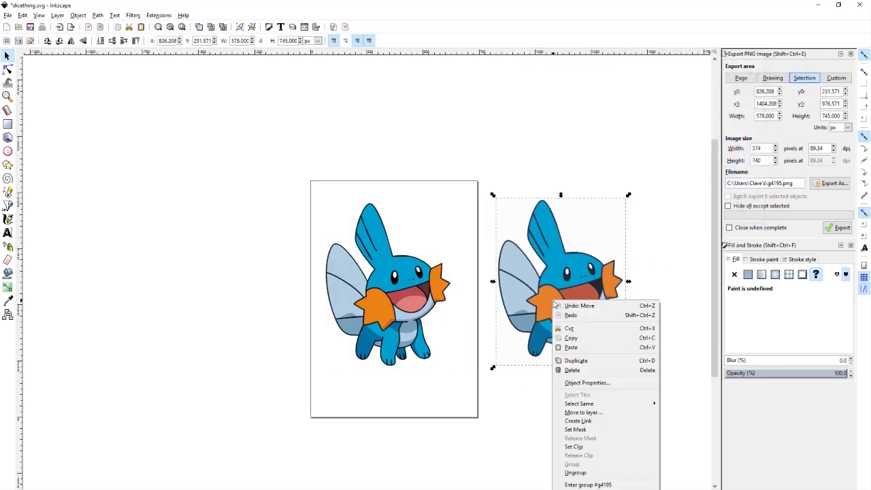
# Ungroup the traced Mudkip and drag its orange, blue, slate, light-blue and red layers apart
pyautogui.click(573, 474)
pyautogui.click(626, 415)
pyautogui.moveTo(552, 300)
pyautogui.mouseDown()
pyautogui.moveTo(541, 337)
pyautogui.moveTo(564, 183)
pyautogui.moveTo(606, 150)
pyautogui.mouseUp()
pyautogui.moveTo(561, 260)
pyautogui.mouseDown()
pyautogui.moveTo(487, 166)
pyautogui.moveTo(495, 126)
pyautogui.mouseUp()
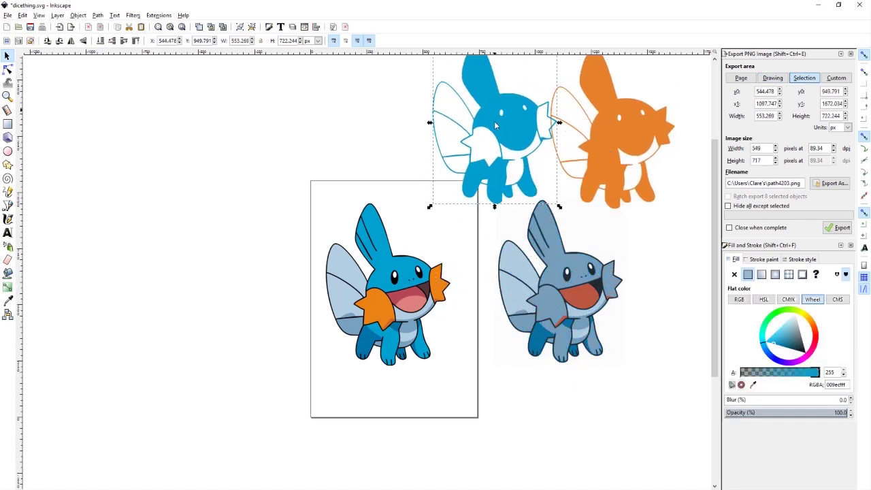
pyautogui.moveTo(559, 261)
pyautogui.mouseDown()
pyautogui.moveTo(406, 174)
pyautogui.moveTo(368, 118)
pyautogui.mouseUp()
pyautogui.moveTo(558, 286); pyautogui.dragTo(243, 150)
pyautogui.moveTo(558, 286); pyautogui.dragTo(230, 273)
pyautogui.moveTo(558, 286)
pyautogui.mouseDown()
pyautogui.moveTo(497, 338)
pyautogui.moveTo(306, 383)
pyautogui.mouseUp()
pyautogui.moveTo(594, 295)
pyautogui.mouseDown()
pyautogui.moveTo(634, 302)
pyautogui.moveTo(647, 289)
pyautogui.mouseUp()
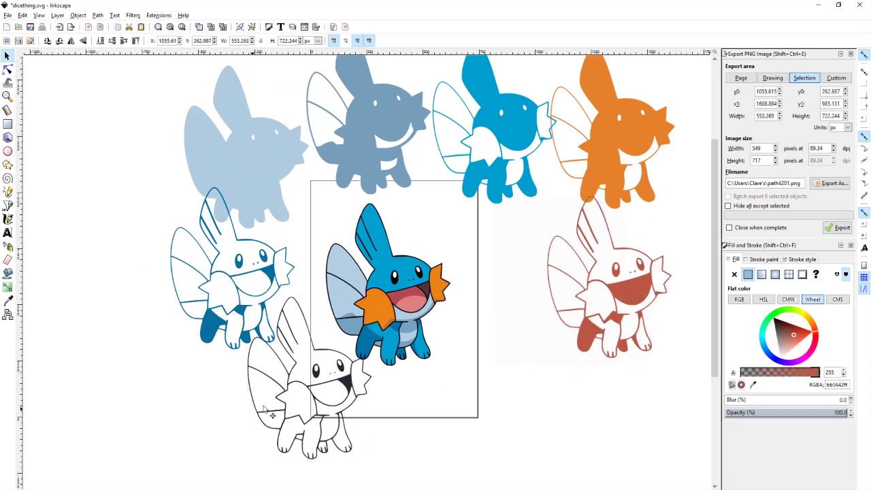
# Move the black outline Mudkip onto the page
pyautogui.click(272, 415)
pyautogui.moveTo(296, 393); pyautogui.dragTo(112, 350)
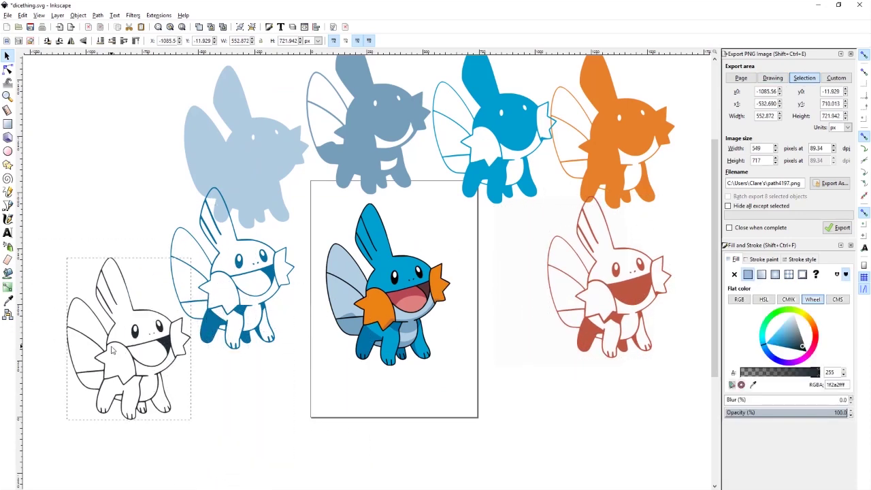
pyautogui.moveTo(263, 369); pyautogui.dragTo(426, 334)
# Shrink the black Mudkip outline to 243.765 × 318.310 px and inspect its path nodes
pyautogui.hotkey('ctrl', 'z')
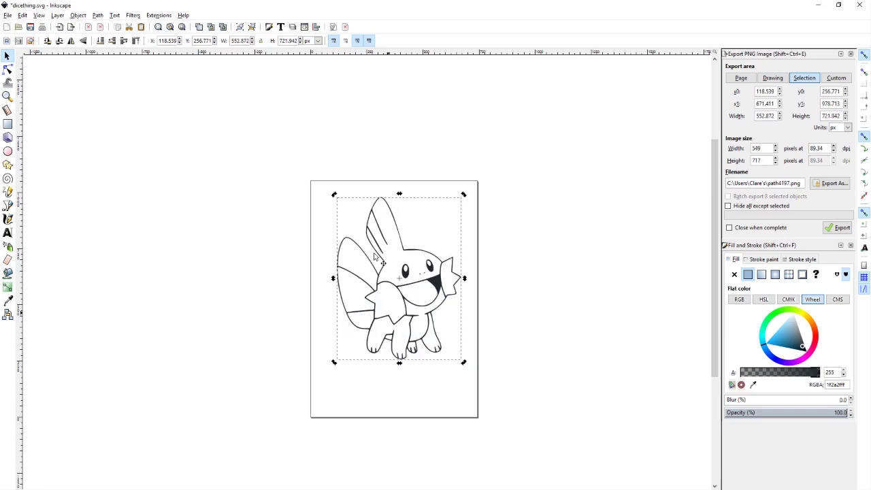
pyautogui.hotkey('ctrl', 'z')
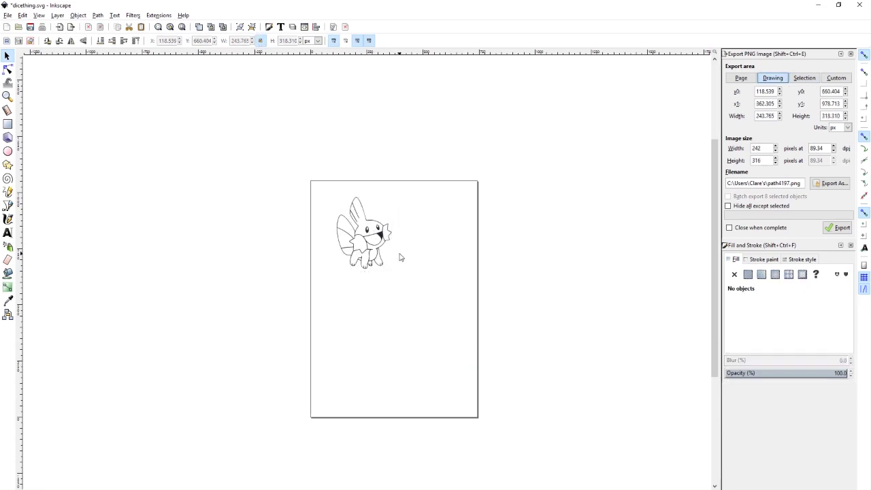
pyautogui.press('+')
pyautogui.press('+')
pyautogui.press('+')
pyautogui.click(7, 70)
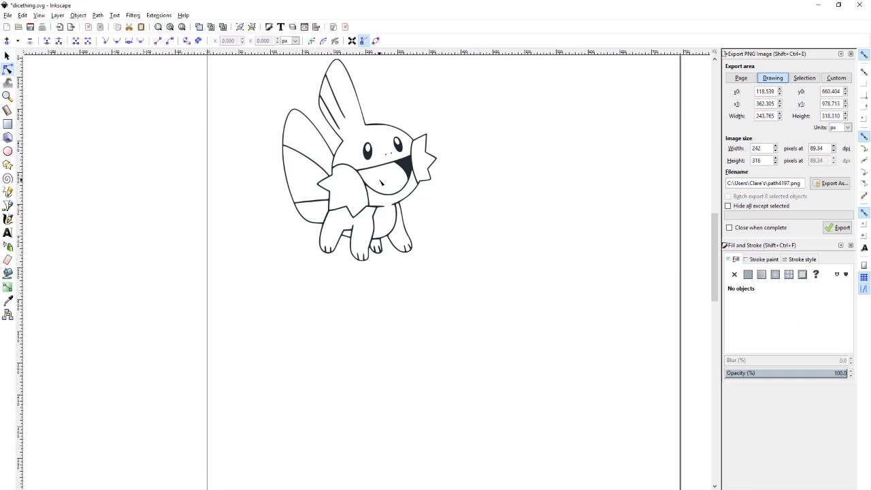
pyautogui.click(381, 185)
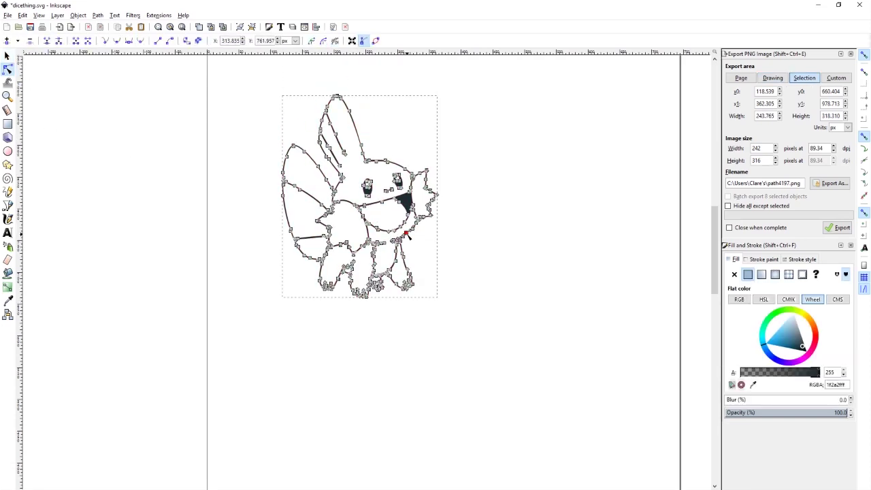
pyautogui.click(525, 197)
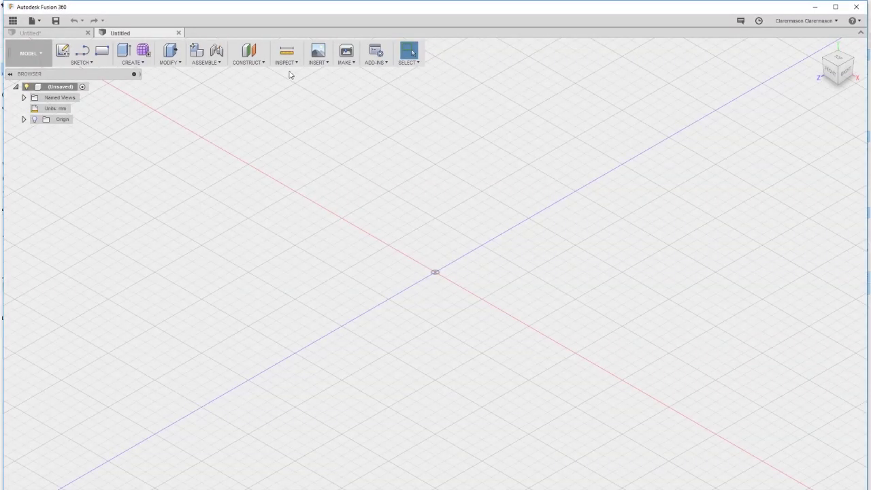
# Insert the Mudkip outline SVG onto a ground plane and shift it left along X
pyautogui.click(287, 62)
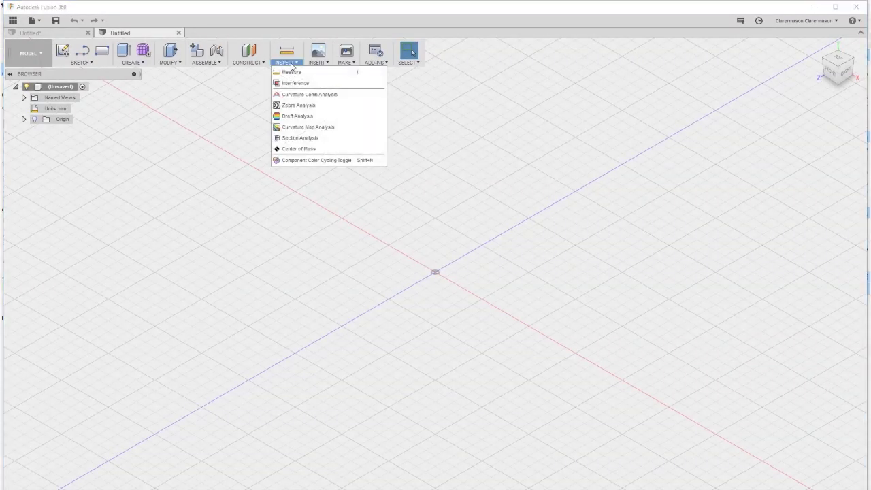
pyautogui.moveTo(323, 66)
pyautogui.click(327, 105)
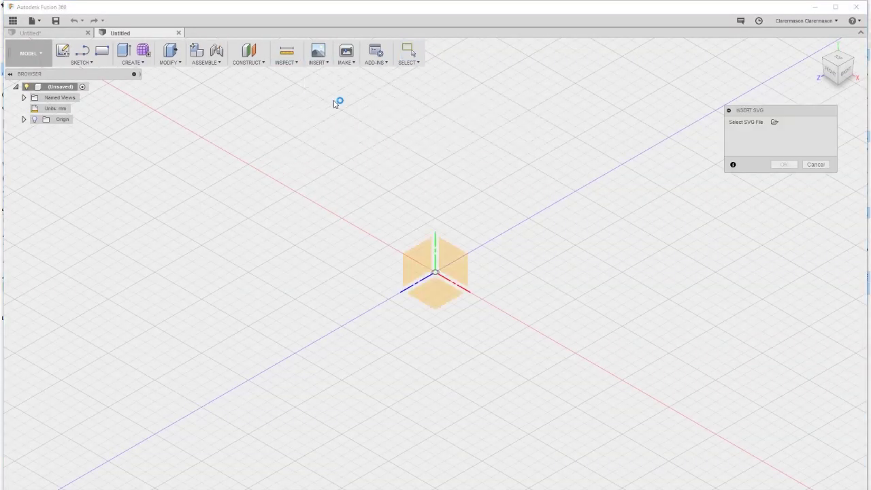
pyautogui.click(436, 262)
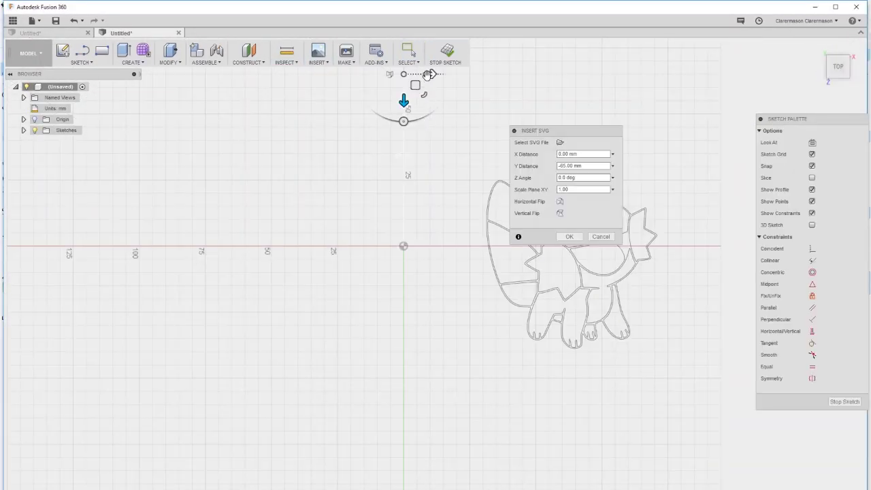
pyautogui.moveTo(427, 73); pyautogui.dragTo(242, 66)
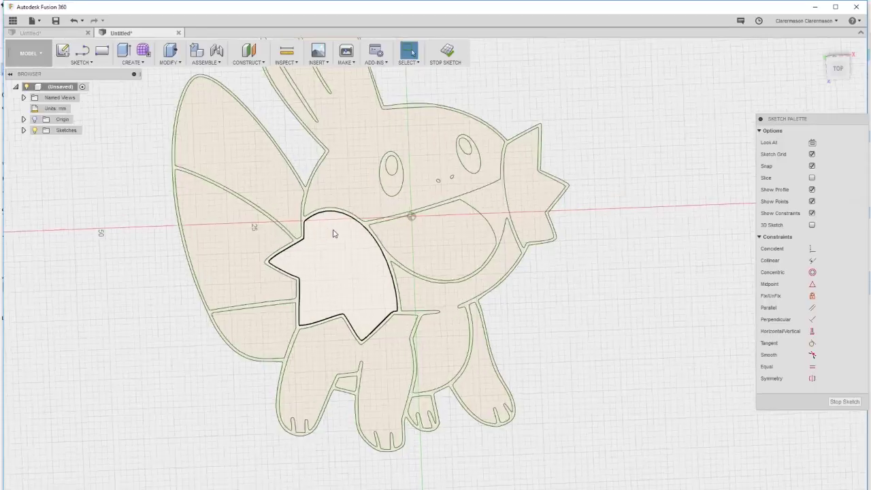
# Extrude the 12 Mudkip sketch profiles into a solid and view it from the front
pyautogui.scroll(-3, 333, 233)
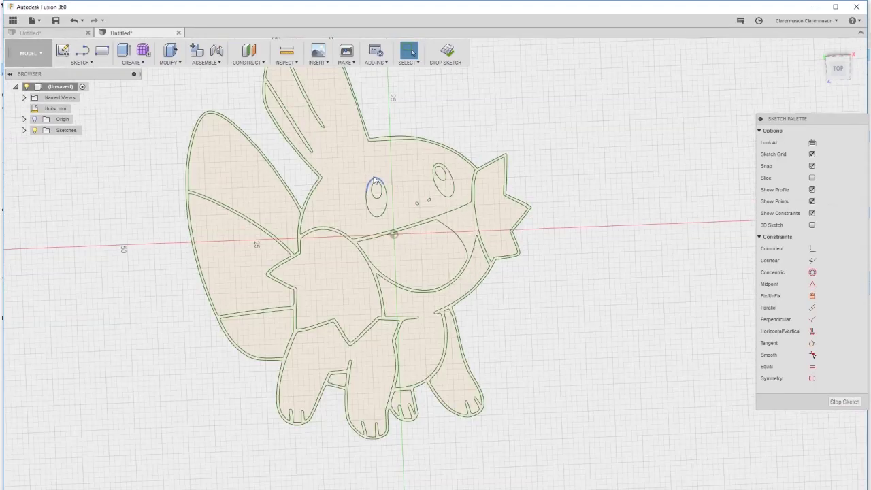
pyautogui.scroll(5, 433, 383)
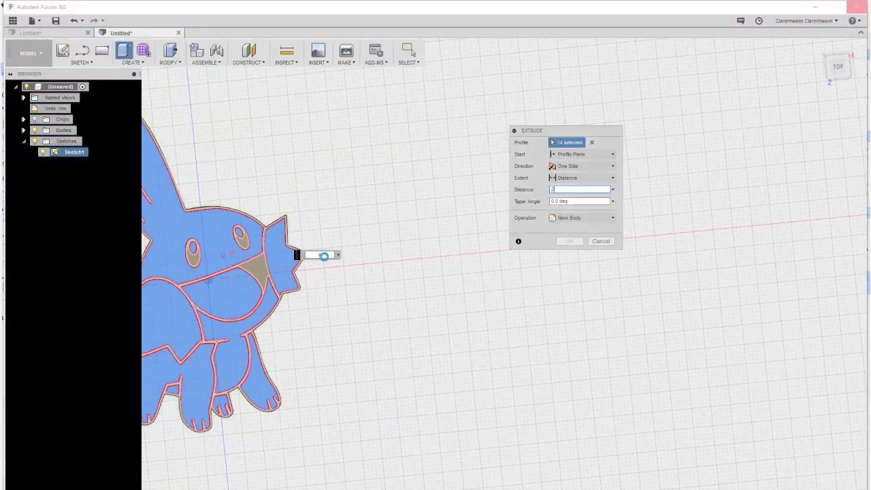
pyautogui.press('Return')
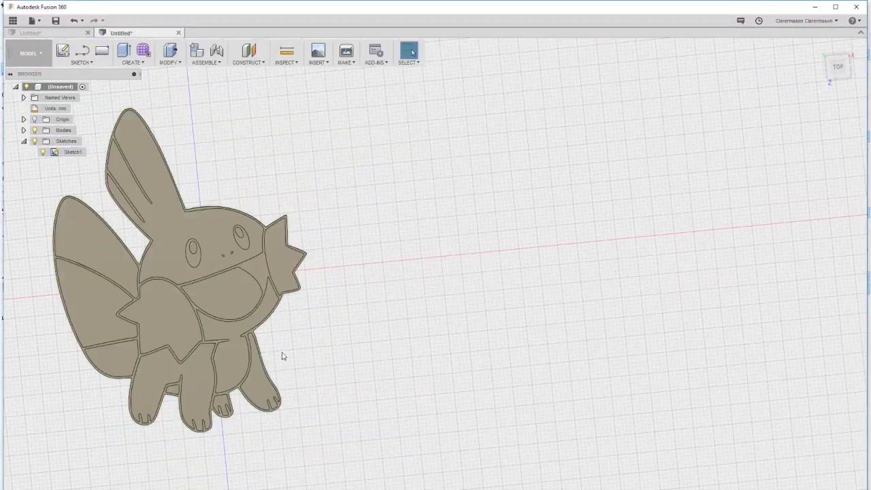
pyautogui.moveTo(281, 354)
pyautogui.keyDown('shift'); pyautogui.mouseDown(button='middle')
pyautogui.moveTo(277, 283)
pyautogui.moveTo(297, 253)
pyautogui.moveTo(325, 305)
pyautogui.moveTo(225, 354)
pyautogui.moveTo(224, 368)
pyautogui.moveTo(268, 387)
pyautogui.moveTo(165, 397)
pyautogui.moveTo(177, 381)
pyautogui.mouseUp(button='middle'); pyautogui.keyUp('shift')
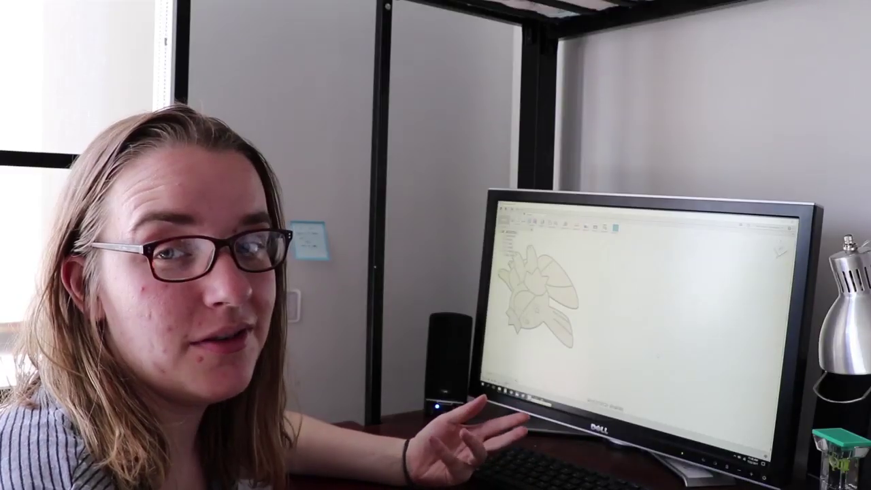